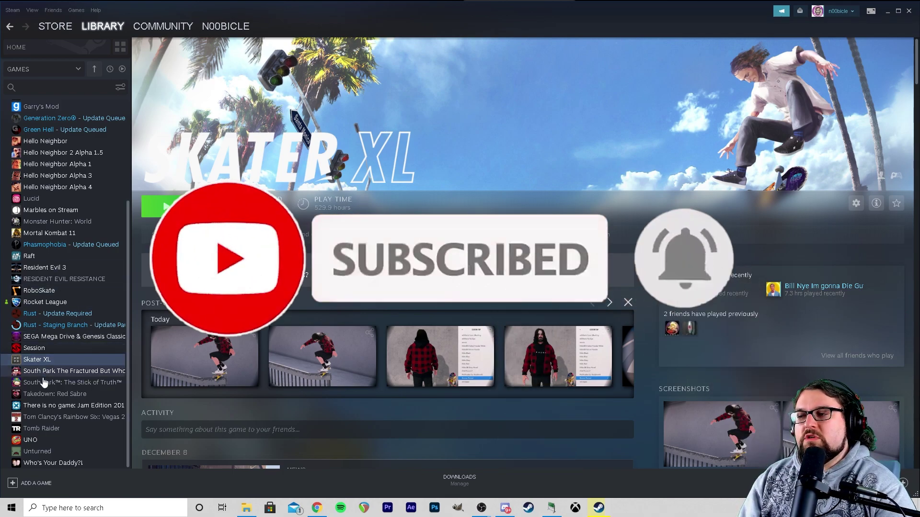
- Browse Skater XL's local install files from Steam and look inside its Mods folder
right_click(72, 361)
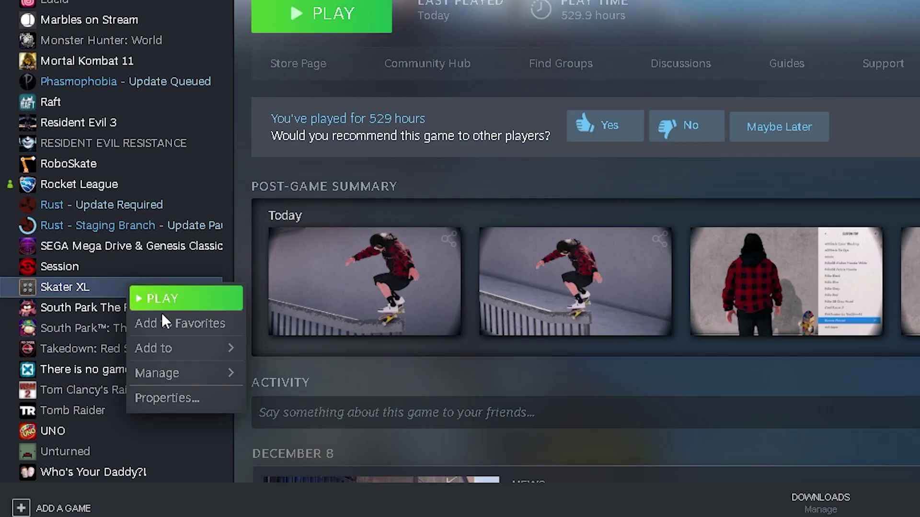
mouse_move(110, 416)
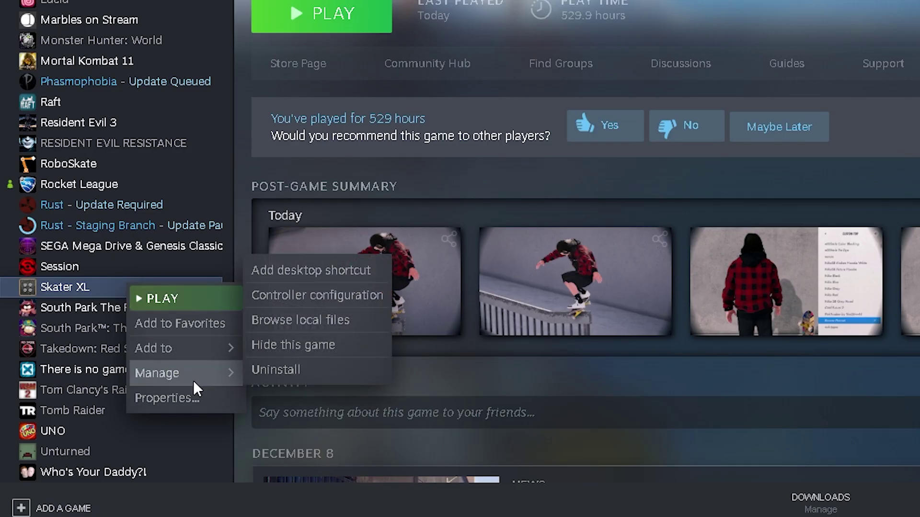
click(288, 319)
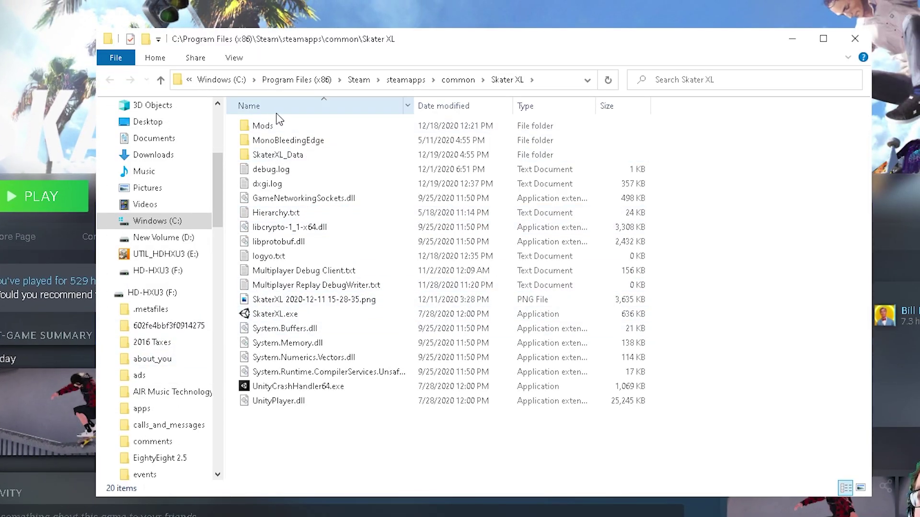
double_click(282, 126)
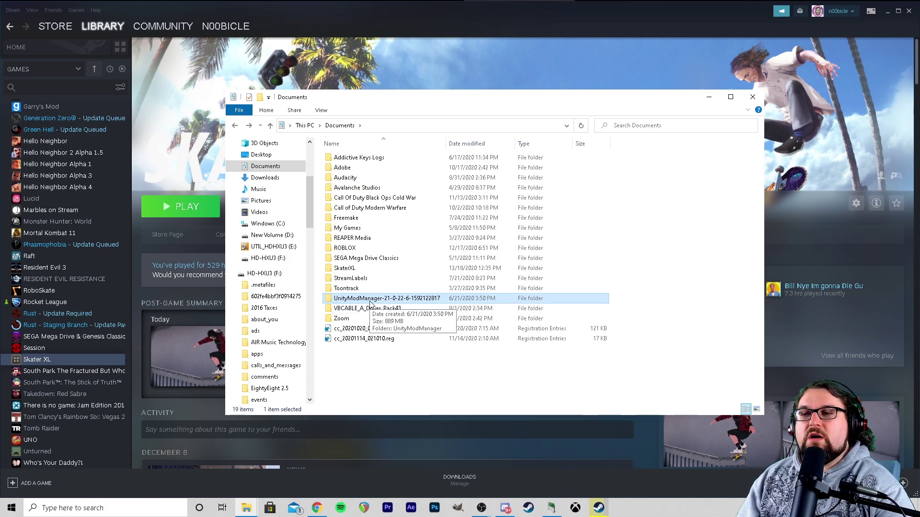
- Open Documents\UnityModManager, check its Skater XL subfolder, and launch UnityModManager.exe
double_click(370, 298)
double_click(364, 158)
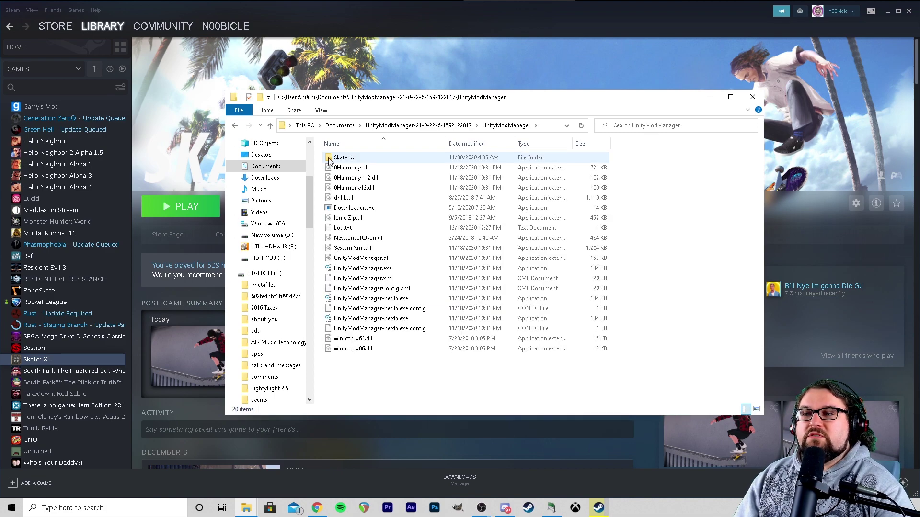
double_click(364, 160)
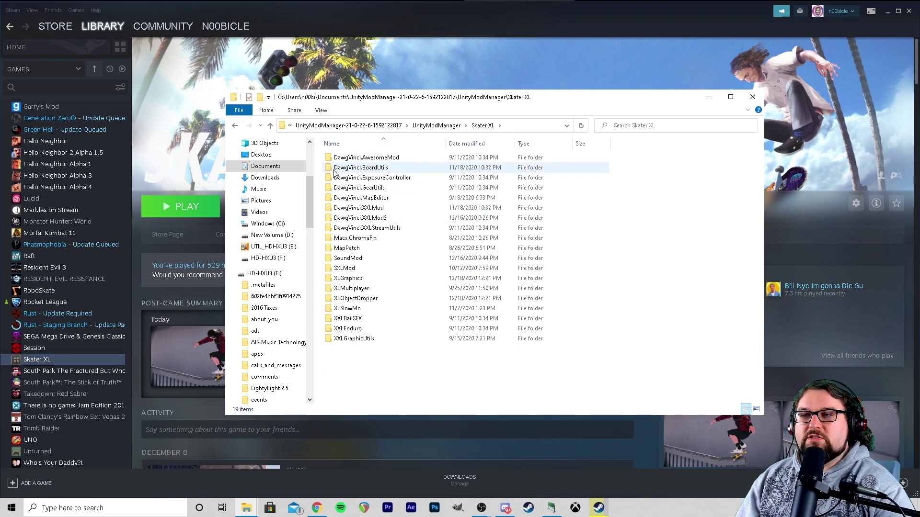
click(449, 127)
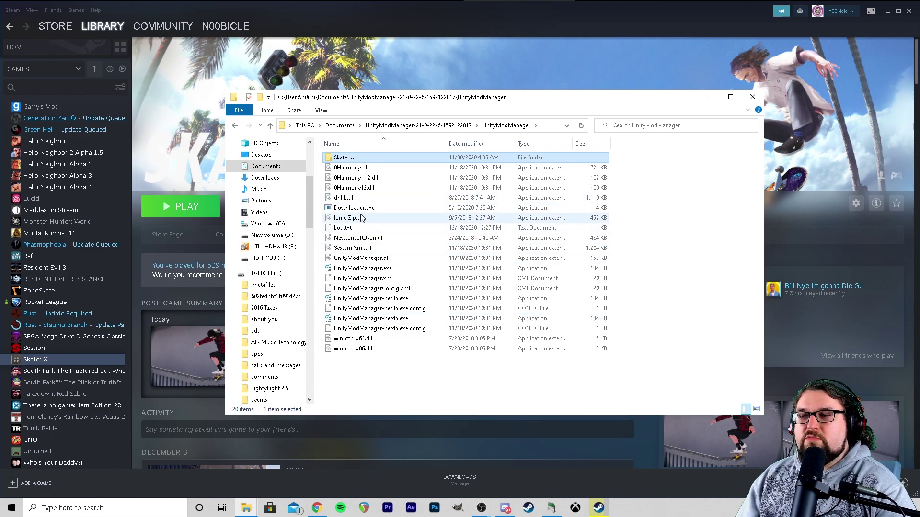
double_click(378, 269)
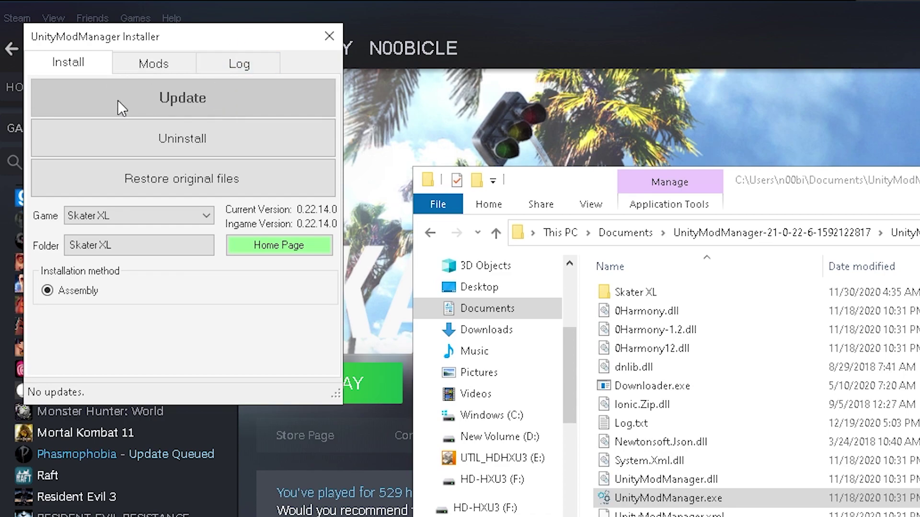
- View UnityModManager's Mods tab listing the installed Skater XL mods
click(151, 67)
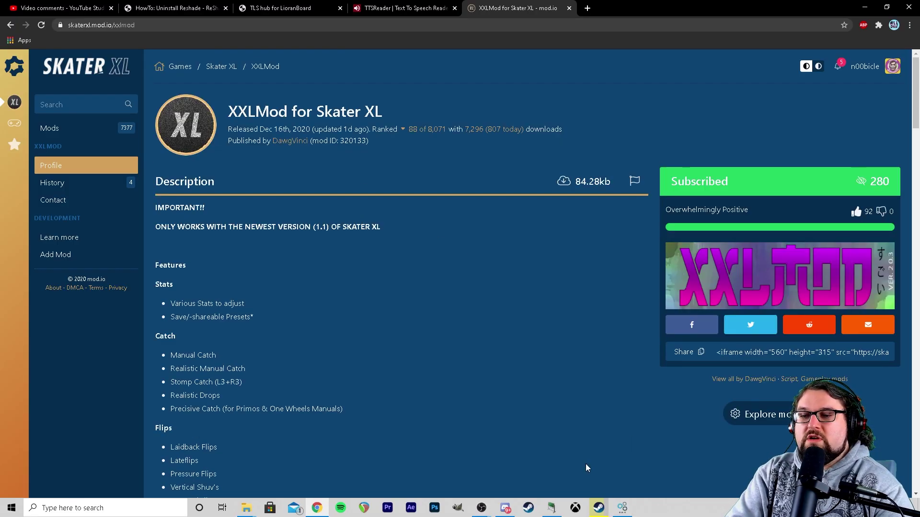
- Close the UnityModManager installer and bring the Steam library forward to play Skater XL
click(622, 509)
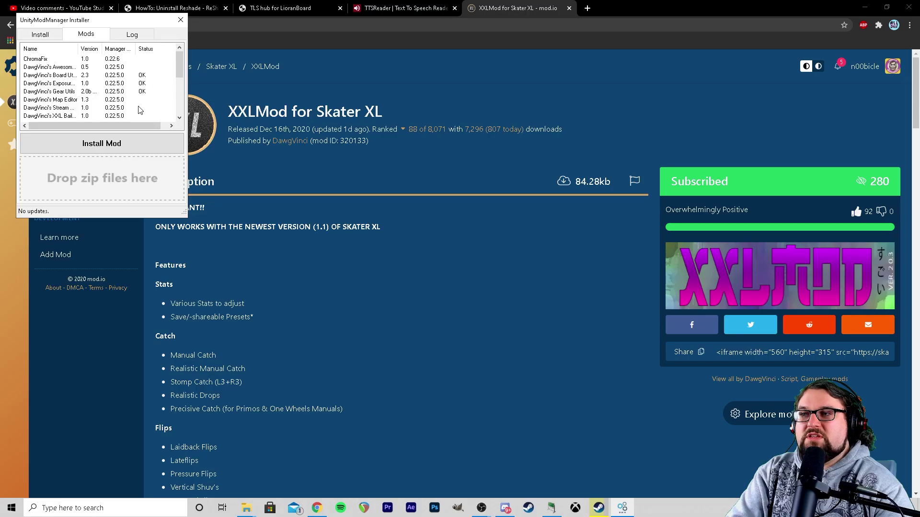
click(181, 20)
click(596, 514)
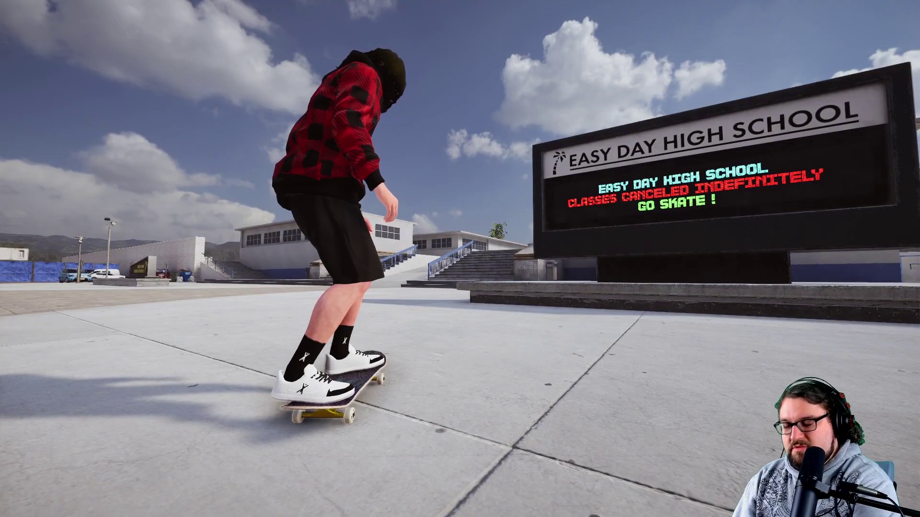
- Open the XLGraphics panel with Backspace and scroll through its PRESETS list
key(BackSpace)
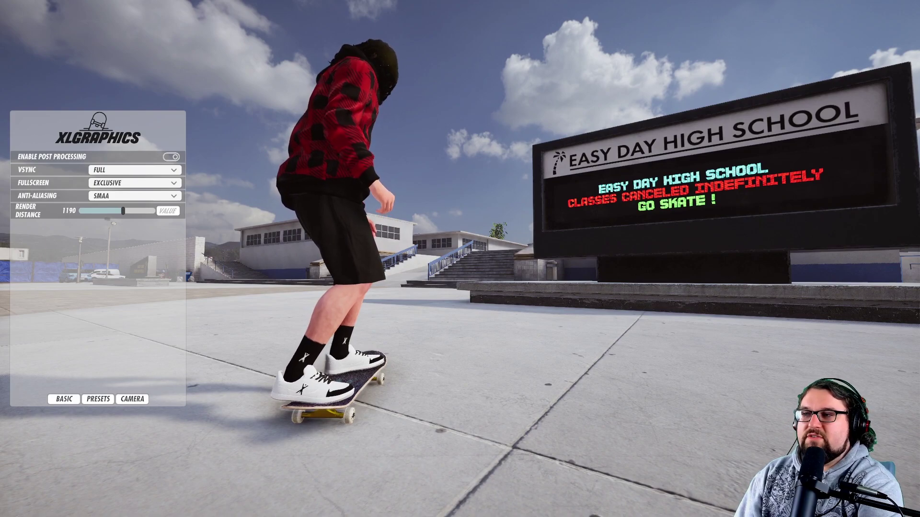
click(90, 400)
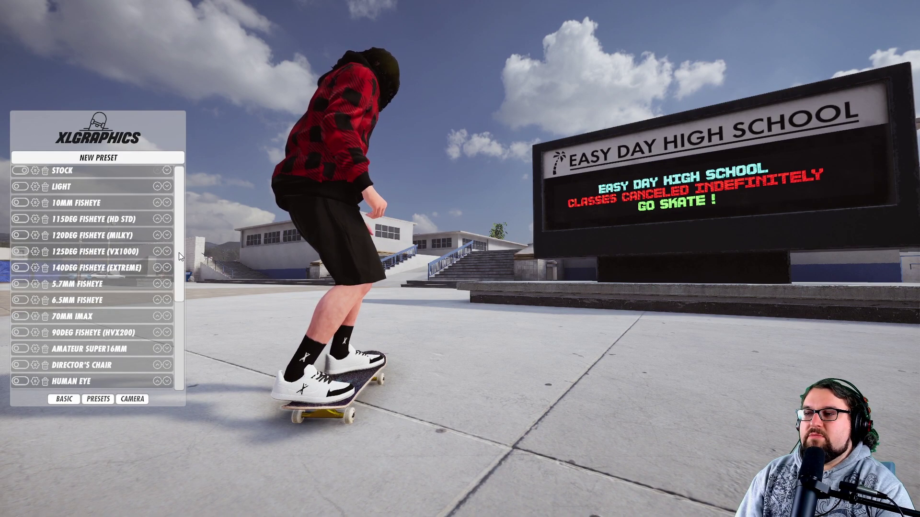
scroll(172, 347, down, 5)
scroll(174, 255, up, 4)
scroll(174, 252, up, 1)
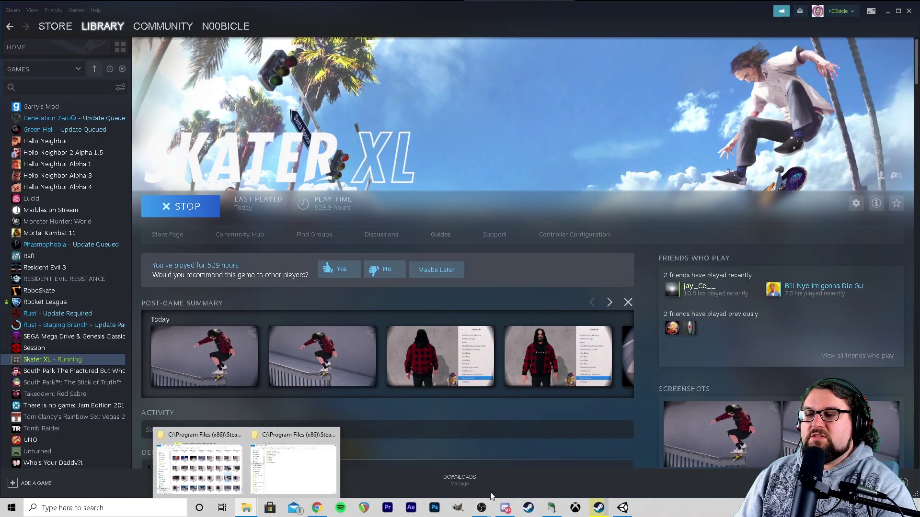
- Filter the Skater XL mods on mod.io to the Gameplay category
click(318, 508)
scroll(82, 277, down, 10)
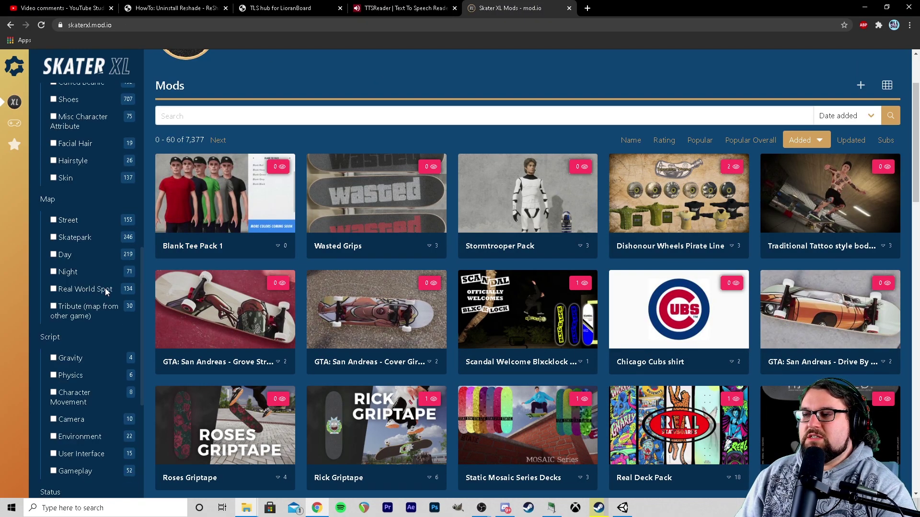
scroll(107, 290, down, 3)
click(106, 331)
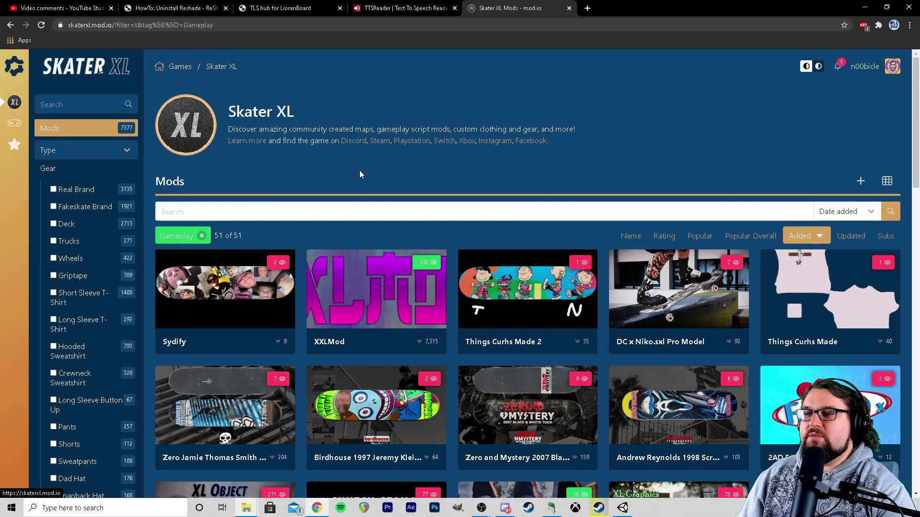
scroll(669, 303, down, 5)
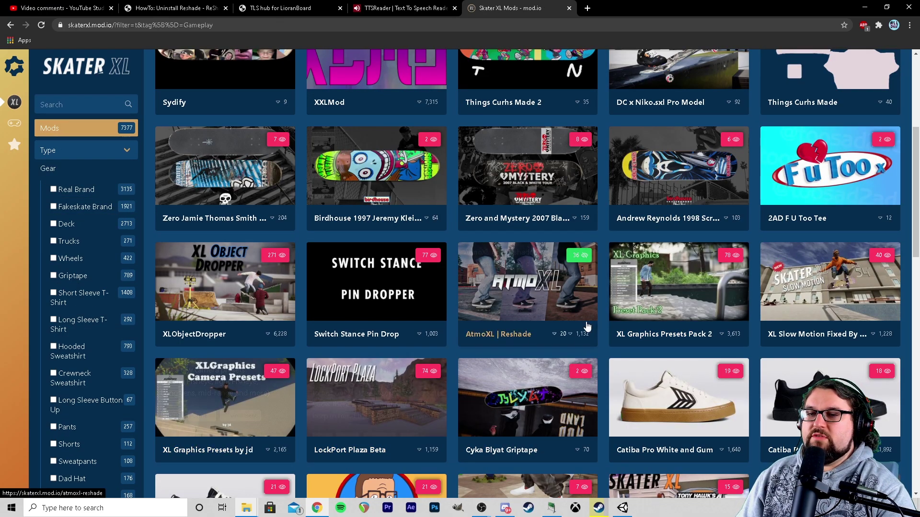
- Read XL Graphics Presets Pack 2's install instructions and bring up the game folder
click(623, 288)
scroll(556, 252, down, 5)
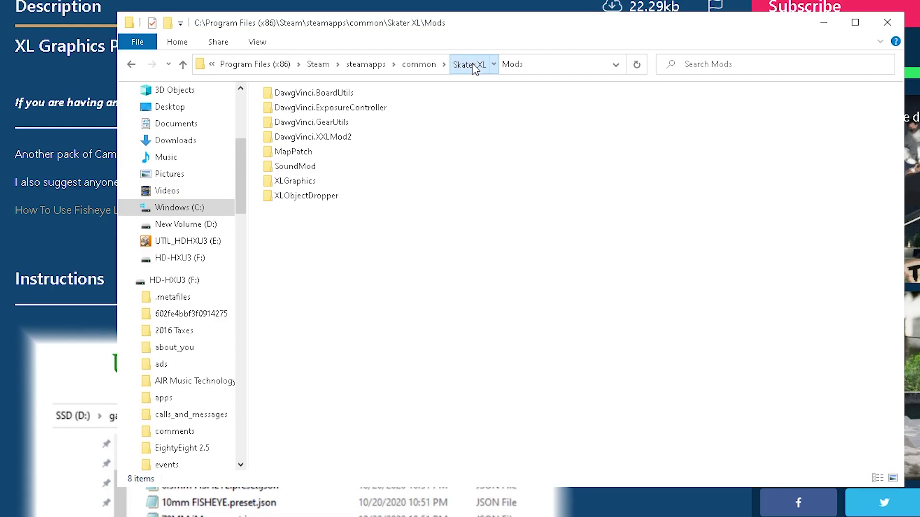
click(535, 64)
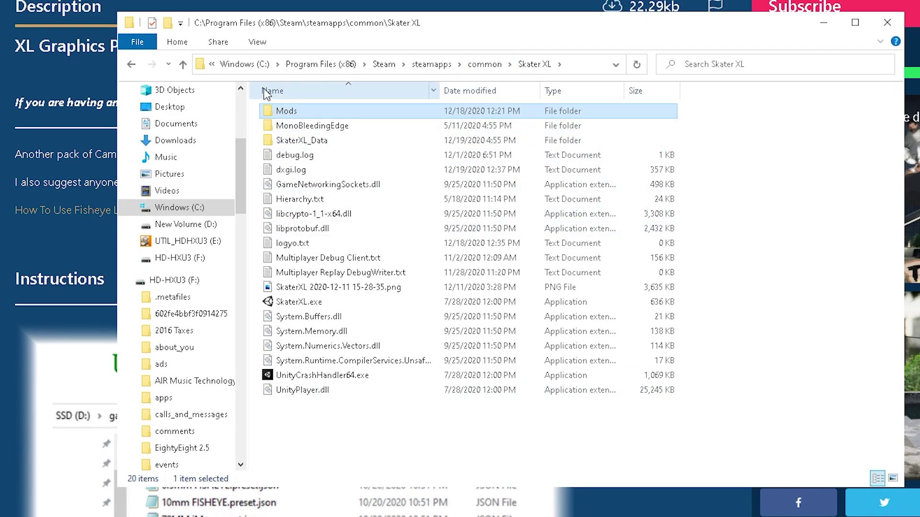
- Open Mods\XLGraphics\Presets to view the 24 camera preset files
double_click(327, 114)
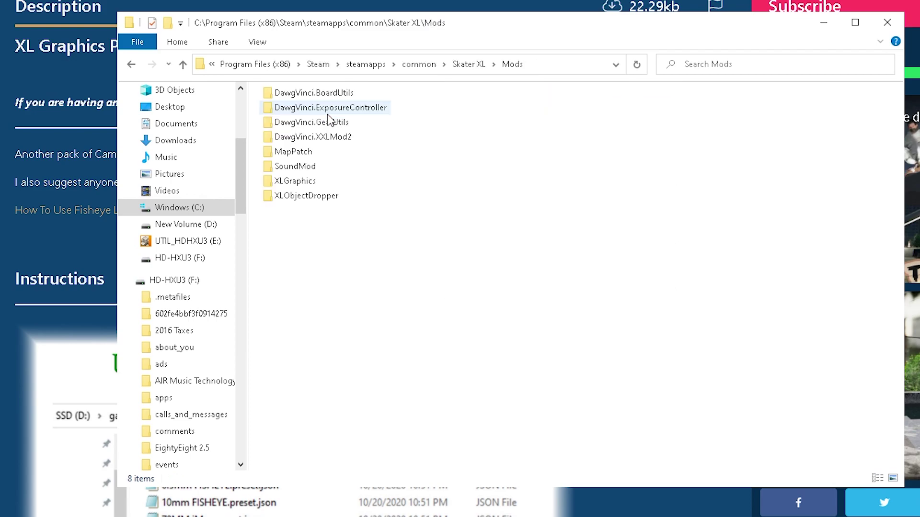
double_click(308, 182)
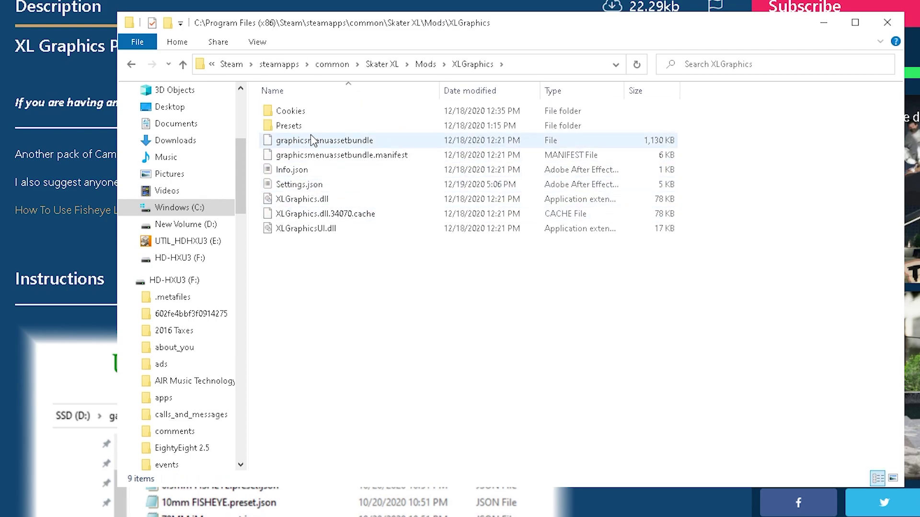
double_click(298, 126)
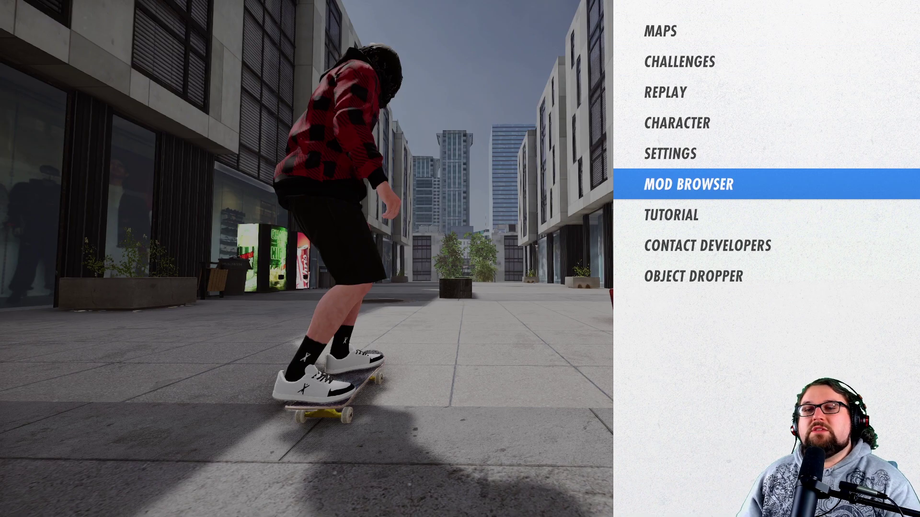
- Open the pause menu's MOD BROWSER and view the Geogrip griptape pack details
key(Down)
key(Up)
key(Return)
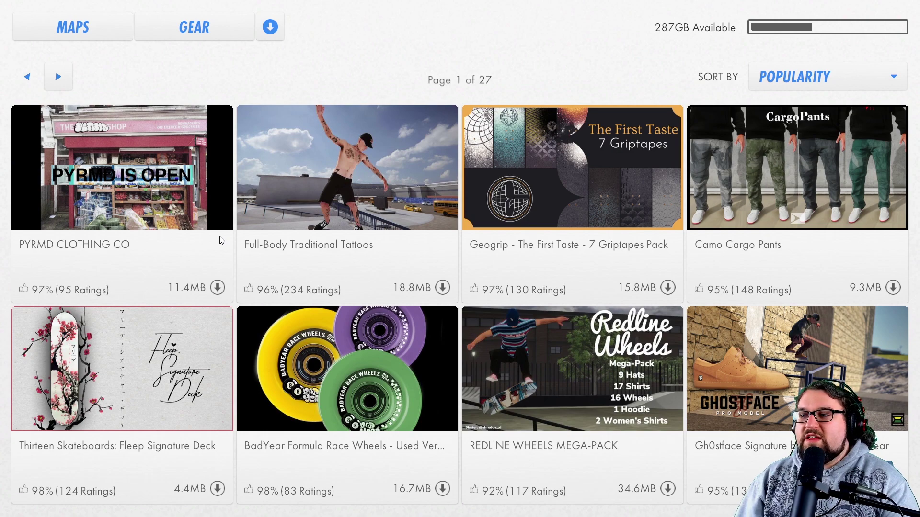
key(Up)
key(Right)
key(Down)
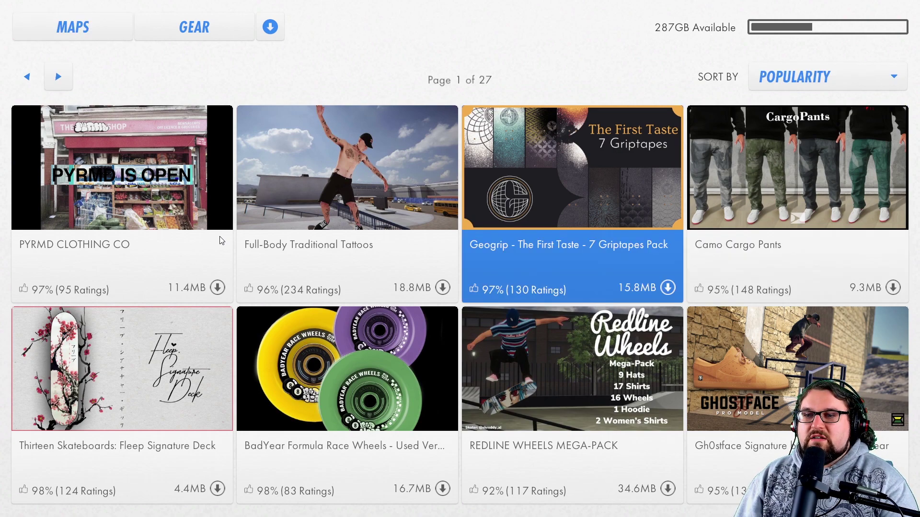
key(Return)
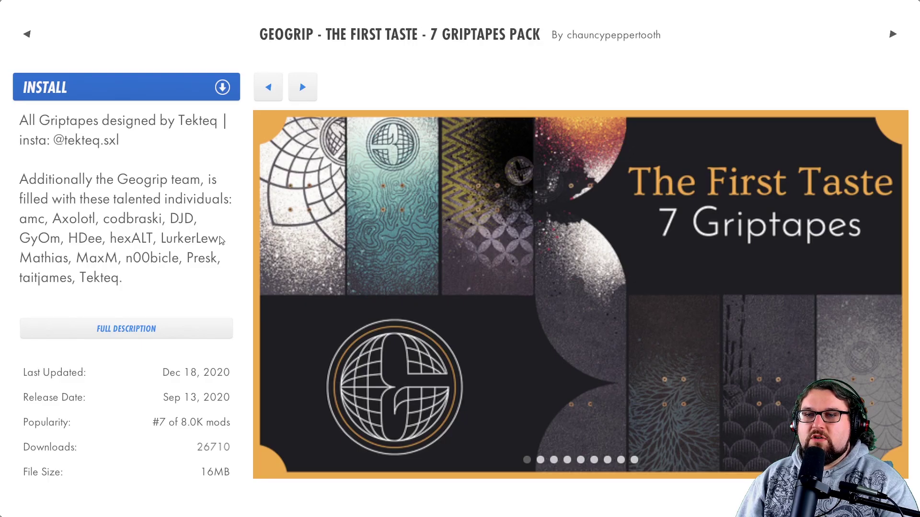
key(Up)
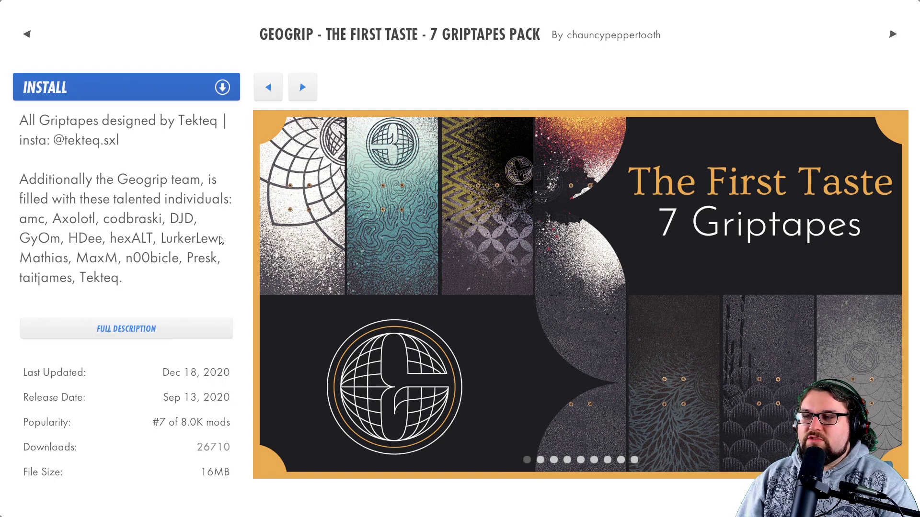
key(Escape)
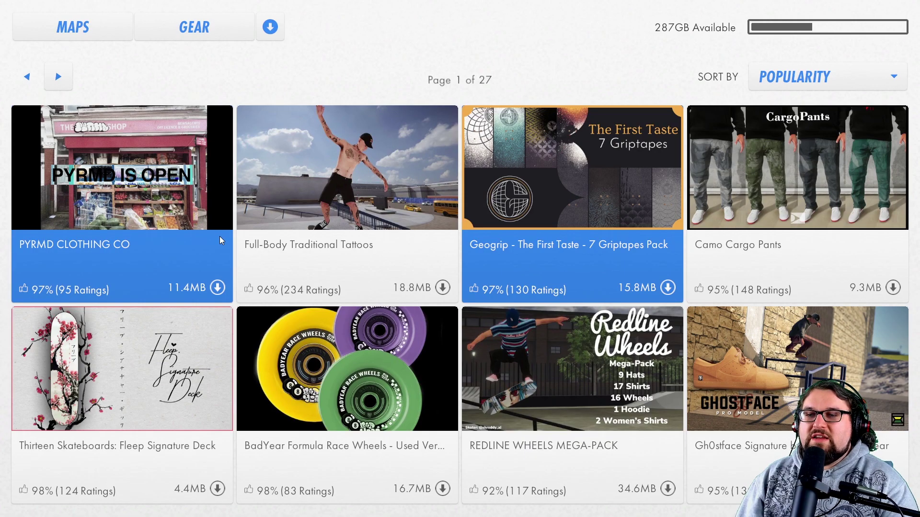
- Switch to map mods and browse RIVERFERN, Applewood Park, STREETS 2 Day and Quebec Skate Plaza
key(Up)
key(Left)
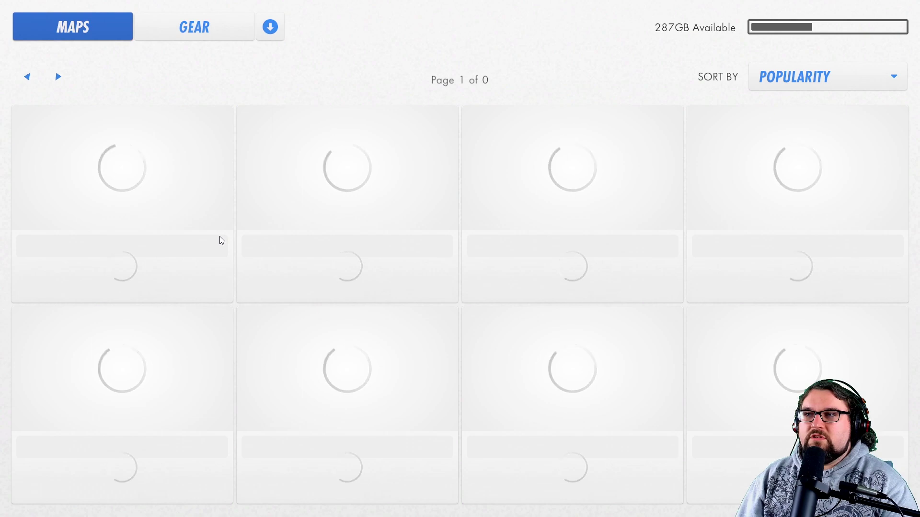
key(Down)
key(Down)
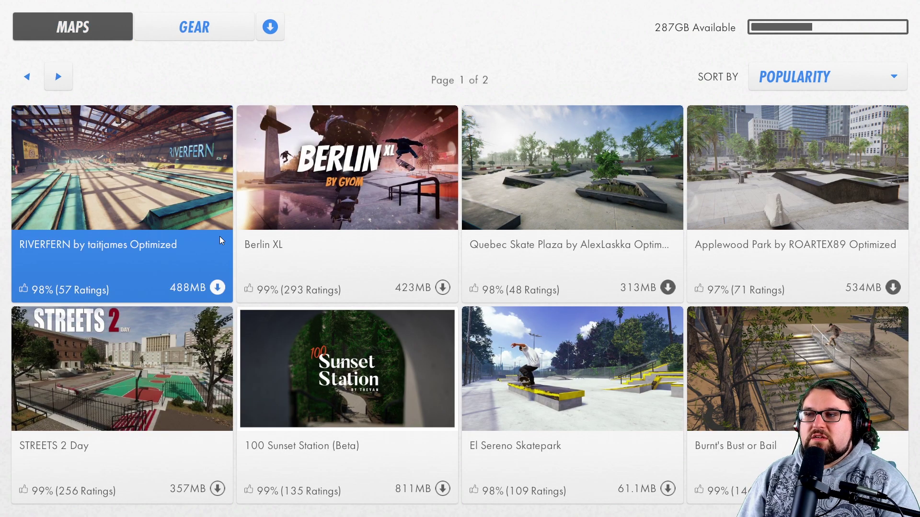
key(Right)
key(Right)
key(Right)
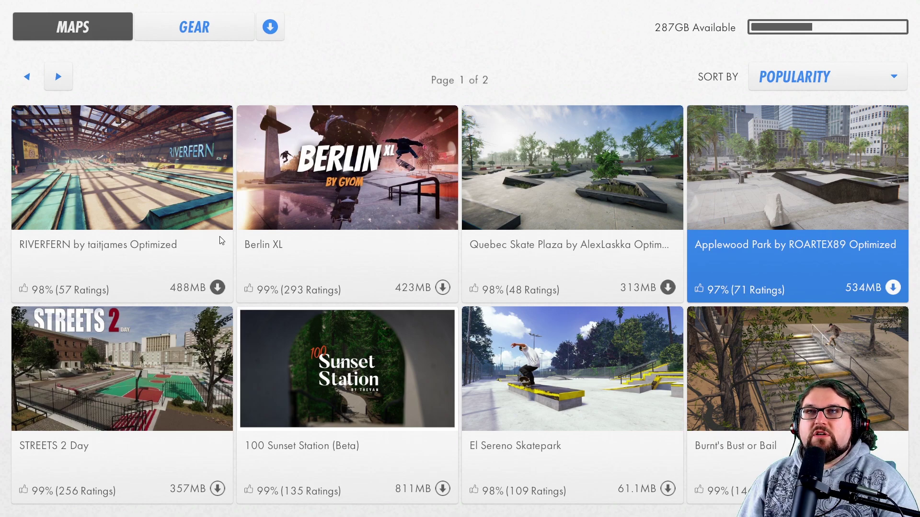
key(Left)
key(Left)
key(Left)
key(Right)
key(Right)
key(Right)
key(Left)
key(Left)
key(Left)
key(Right)
key(Down)
key(Left)
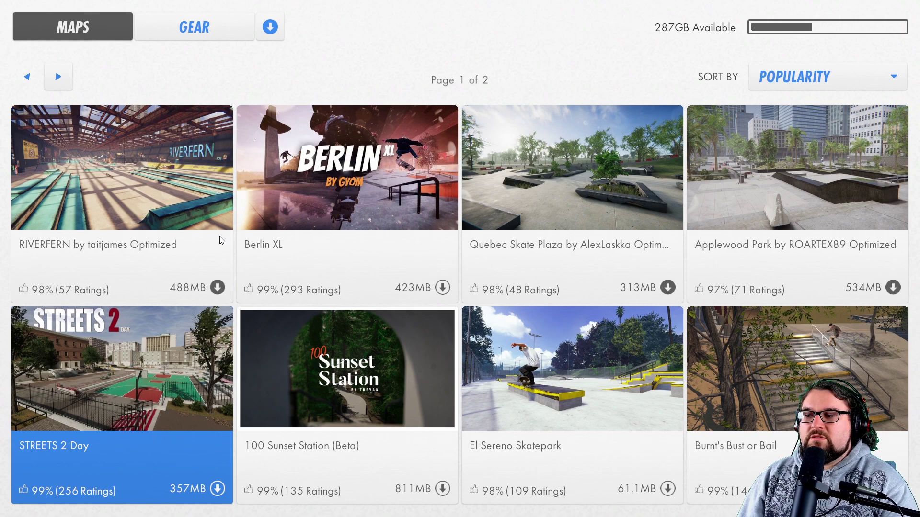
key(Right)
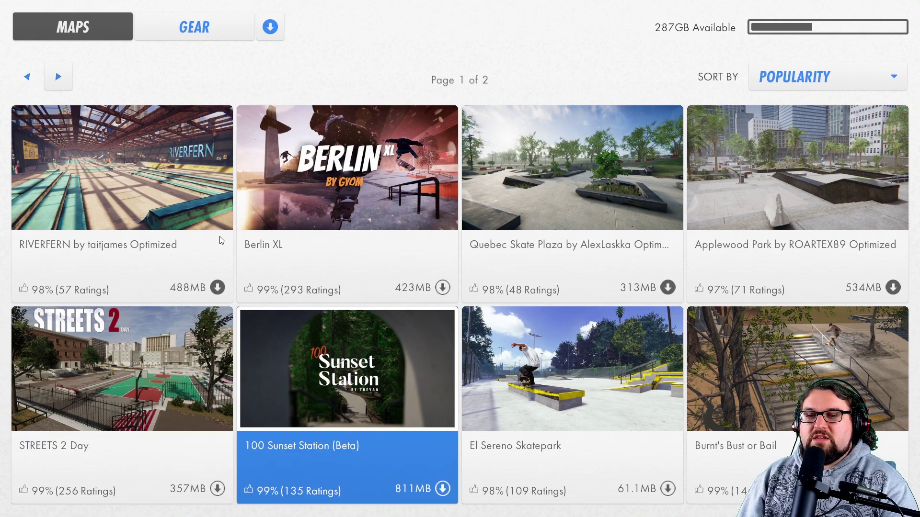
key(Right)
key(Right)
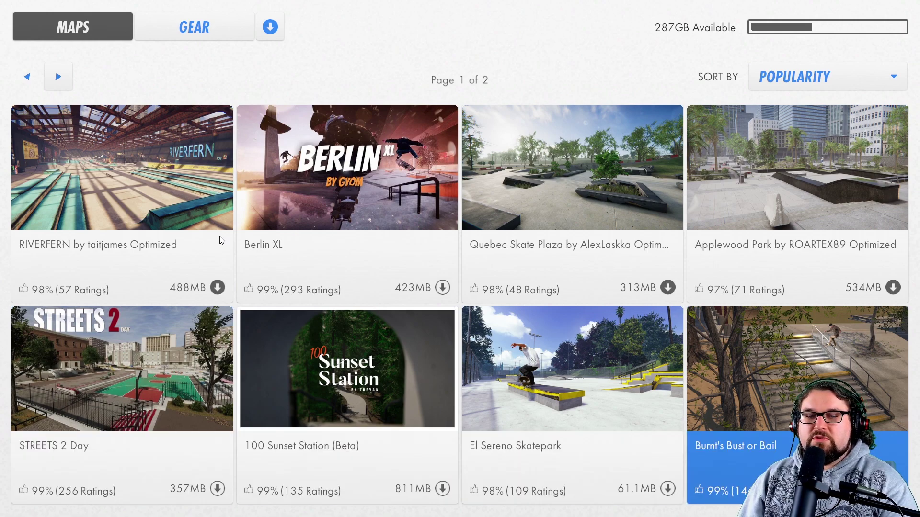
key(Right)
key(Right)
key(Right)
key(Left)
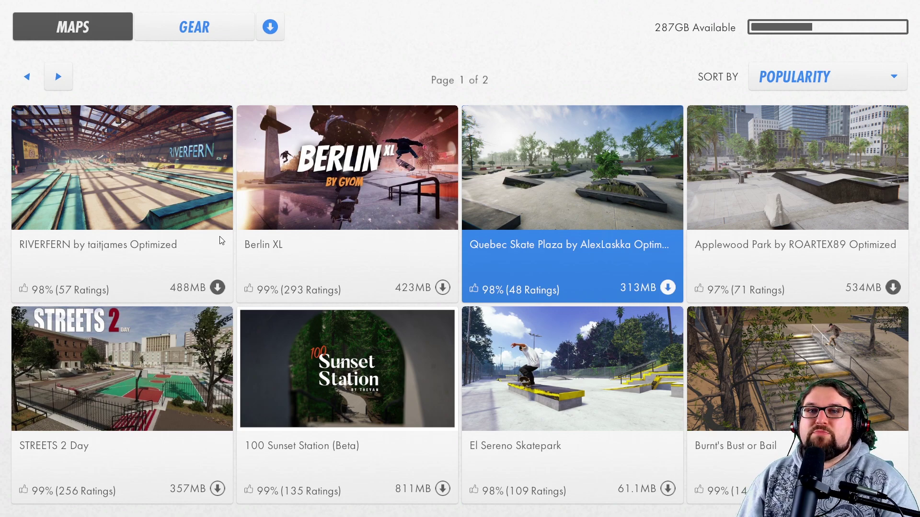
- Preview community maps in the list and settle on Quebec Skate Plaza
key(Up)
key(Up)
key(Down)
key(Down)
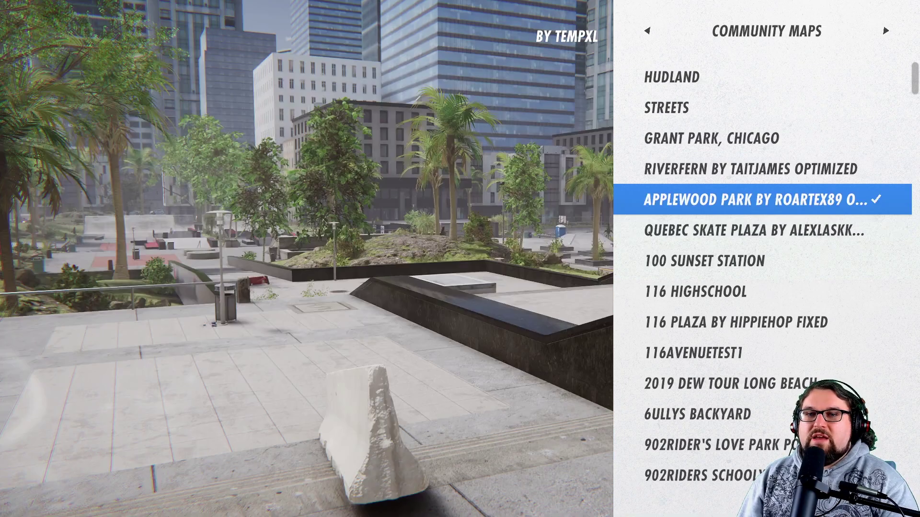
key(Up)
key(Down)
key(Down)
key(Down)
key(Up)
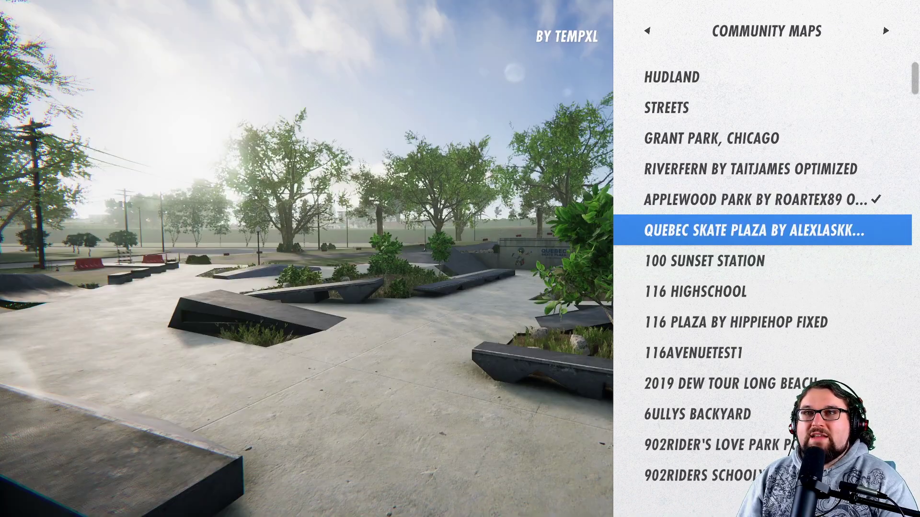
- Load Quebec Skate Plaza, then view the 359 map files in Documents\SkaterXL\Maps
key(Return)
key(alt+Tab)
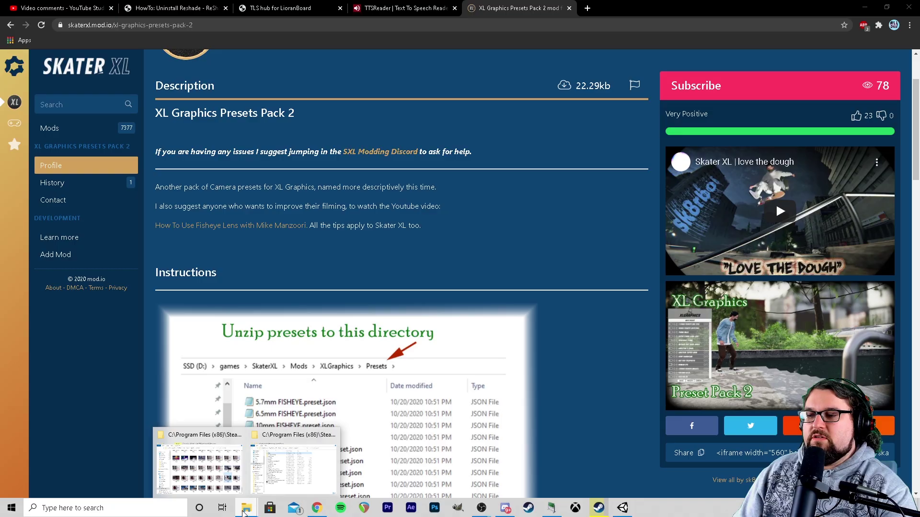
right_click(246, 508)
click(220, 267)
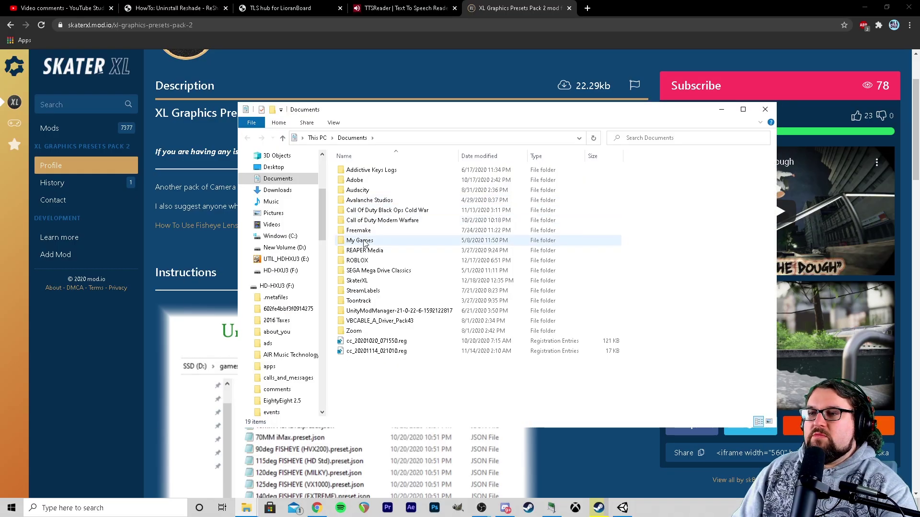
double_click(357, 283)
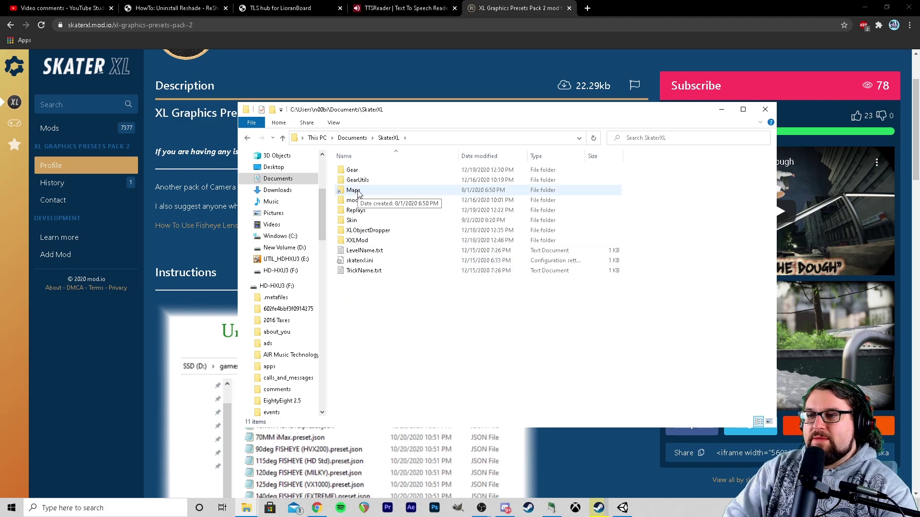
double_click(355, 190)
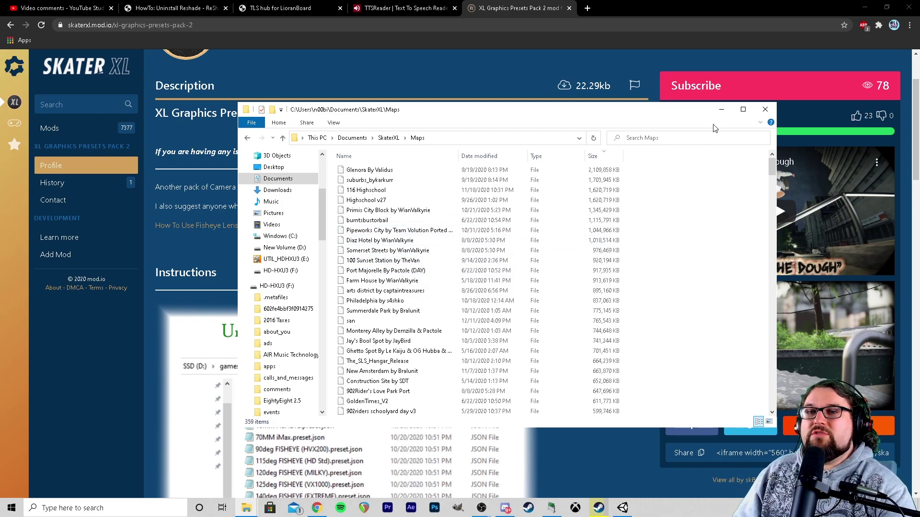
- Minimize the Maps folder window to reveal the XL Graphics Presets Pack 2 page
click(721, 109)
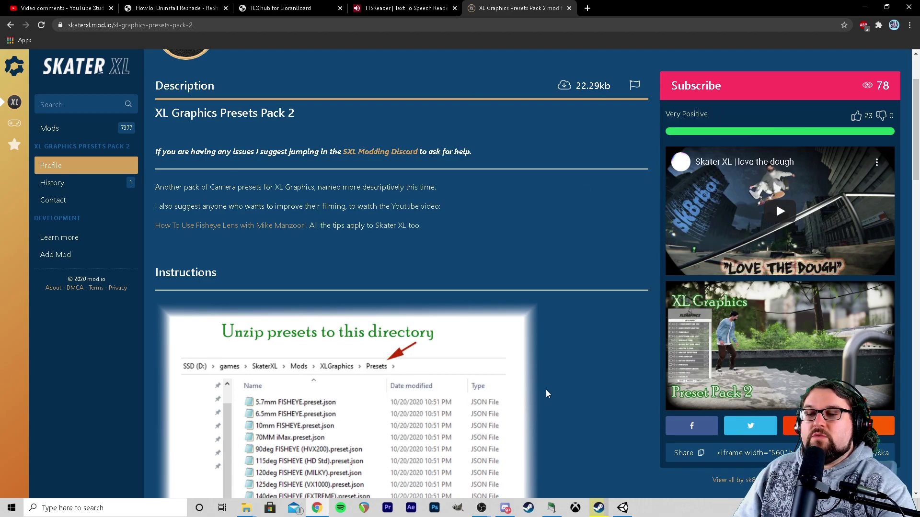